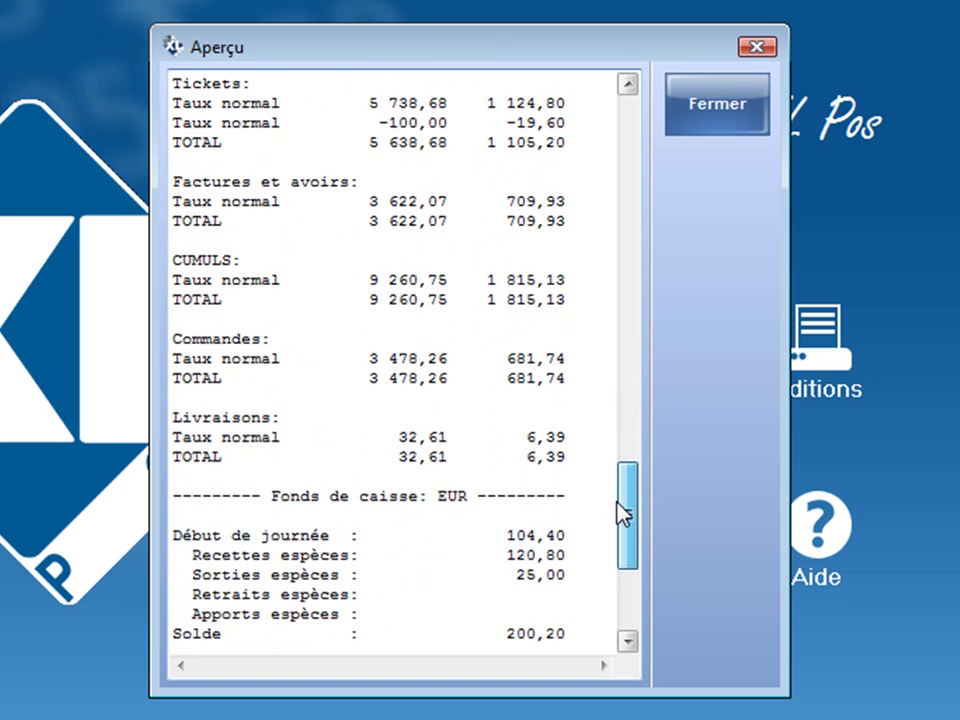
# Review the EUR cash float section of the closing report, from opening balance to recorded discrepancy, and close the preview.
pyautogui.moveTo(496, 240); pyautogui.dragTo(587, 242)
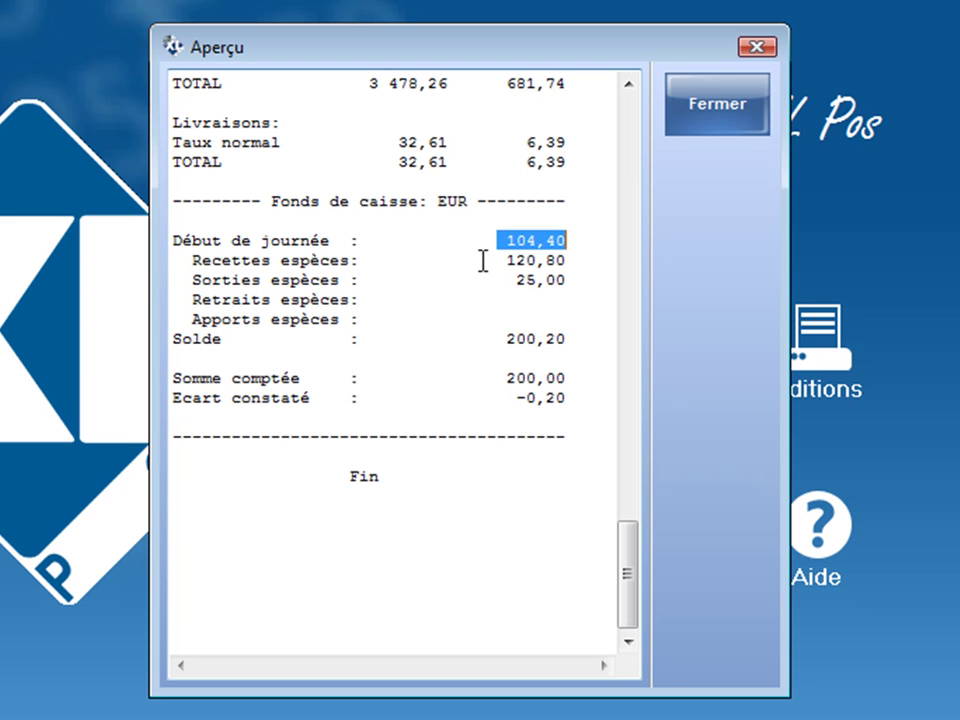
pyautogui.moveTo(483, 261); pyautogui.dragTo(591, 262)
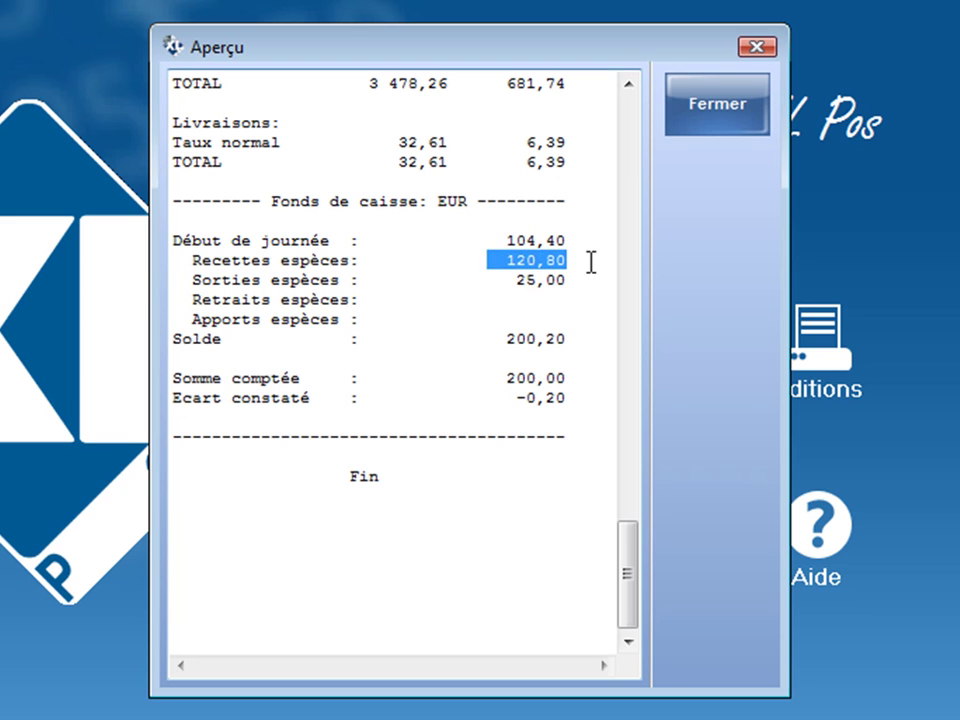
pyautogui.moveTo(506, 279); pyautogui.dragTo(563, 279)
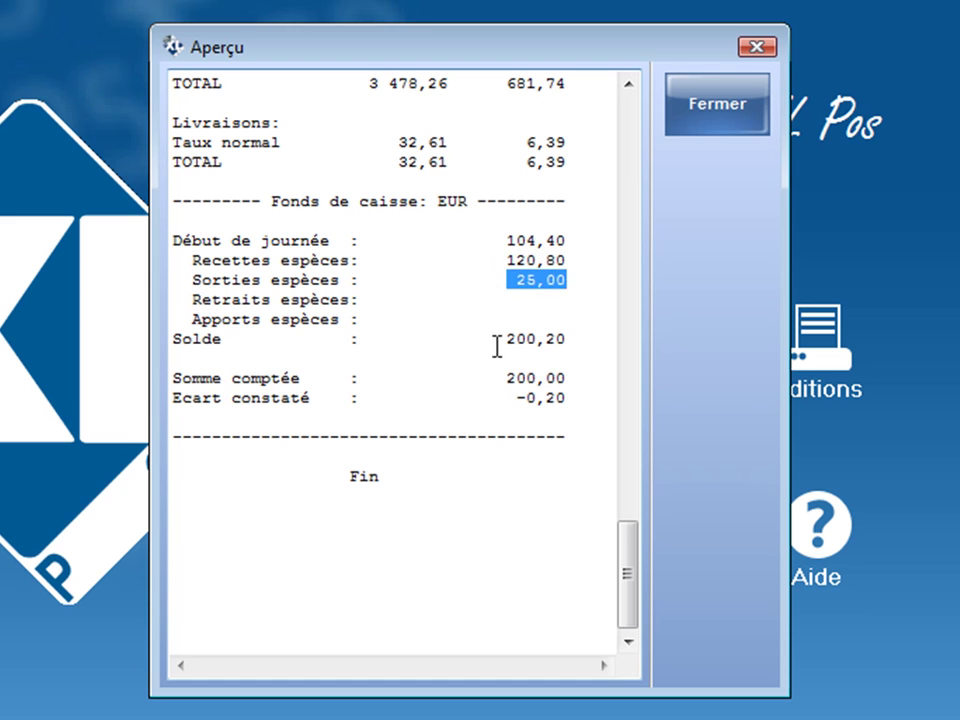
pyautogui.moveTo(478, 336); pyautogui.dragTo(587, 334)
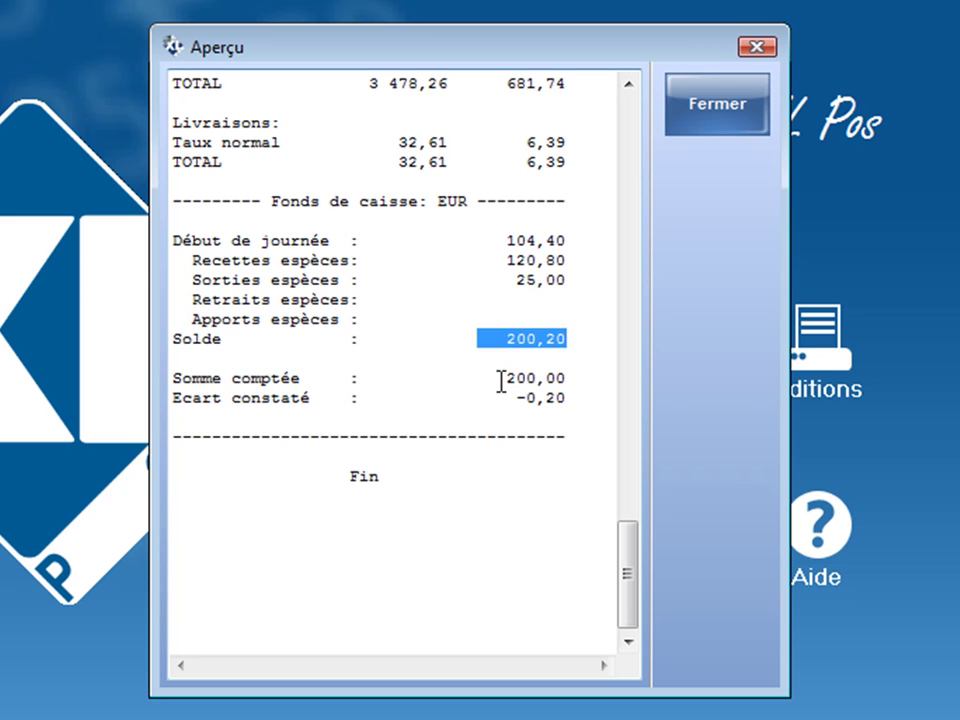
pyautogui.moveTo(499, 379); pyautogui.dragTo(585, 376)
pyautogui.moveTo(506, 395); pyautogui.dragTo(592, 392)
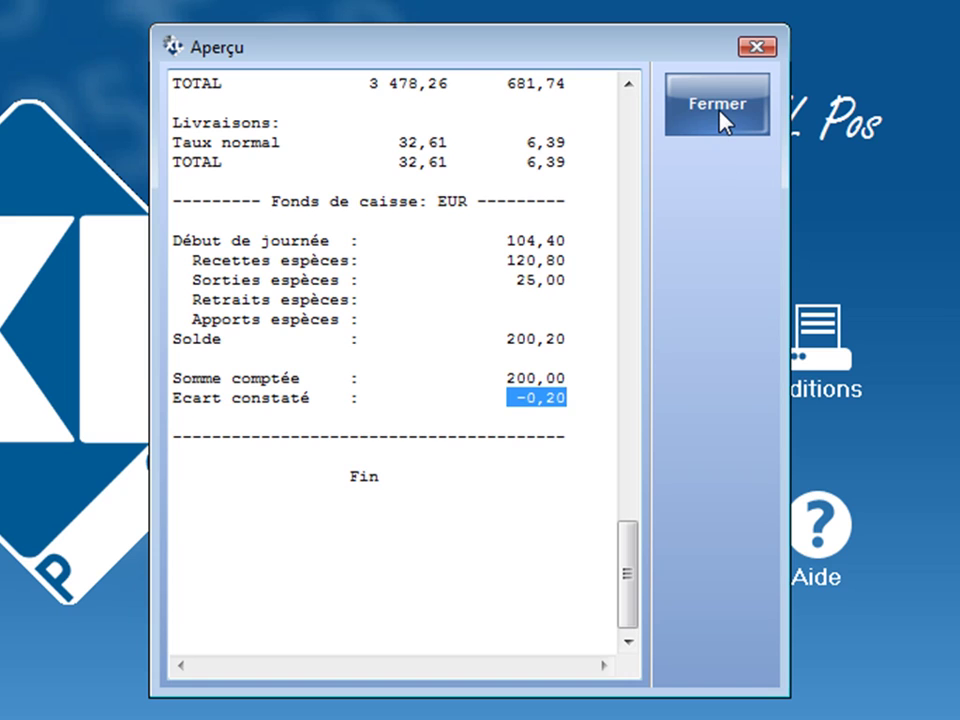
pyautogui.click(651, 206)
# Accept printing the control tape (Bande de contrôle), look through its tickets and close the preview.
pyautogui.click(536, 441)
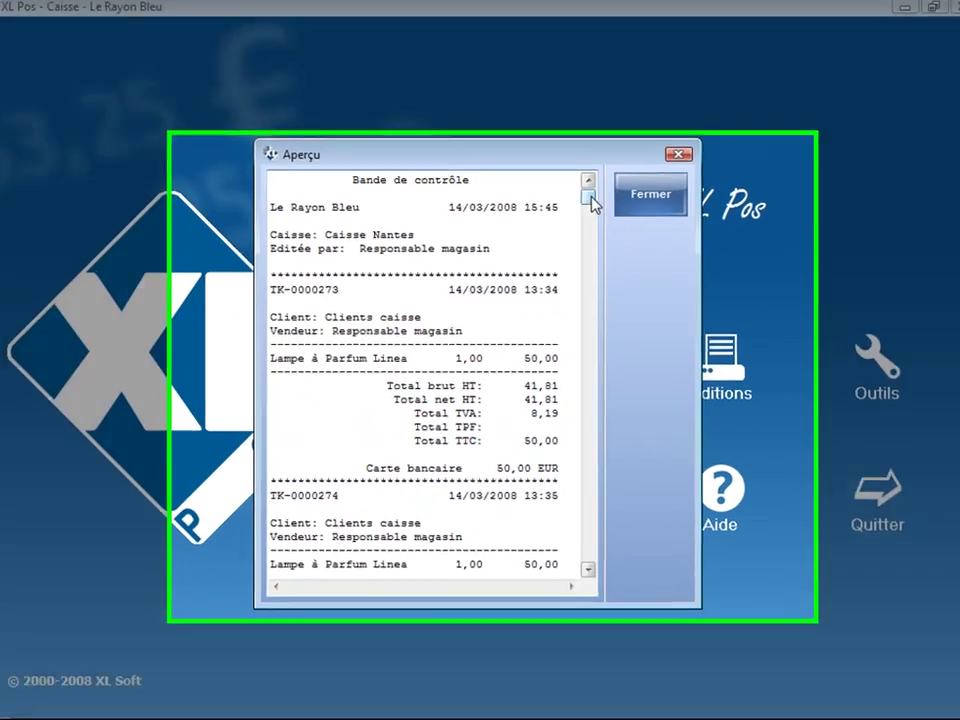
pyautogui.moveTo(586, 206); pyautogui.dragTo(587, 329)
pyautogui.moveTo(628, 283); pyautogui.dragTo(632, 352)
pyautogui.click(692, 110)
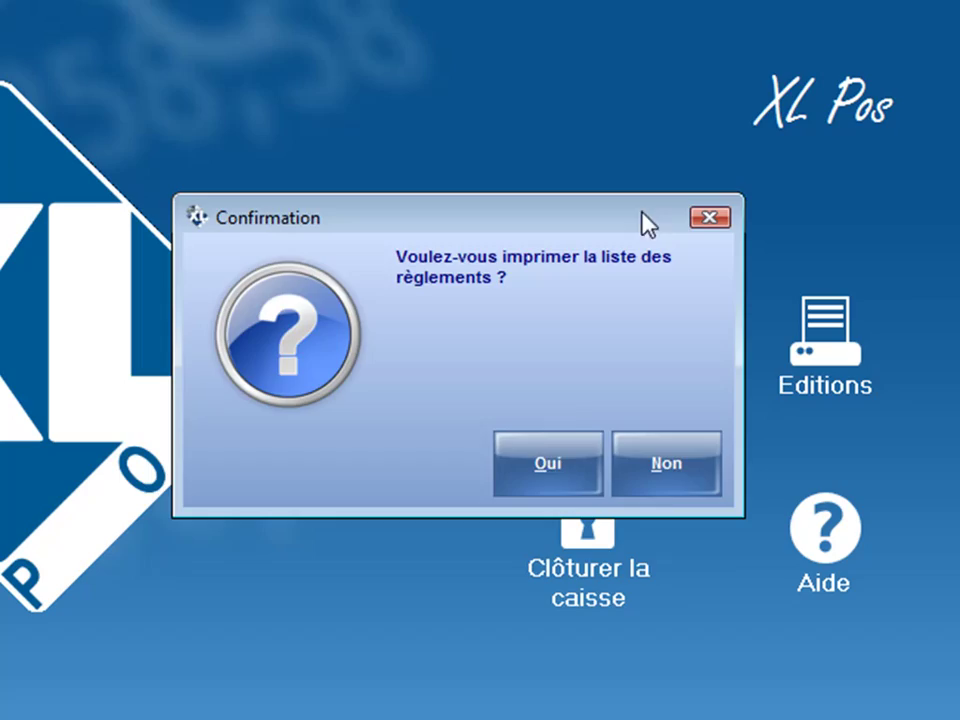
# Accept printing the list of payments, review the totals per payment method and close the preview.
pyautogui.click(550, 470)
pyautogui.moveTo(628, 185); pyautogui.dragTo(627, 487)
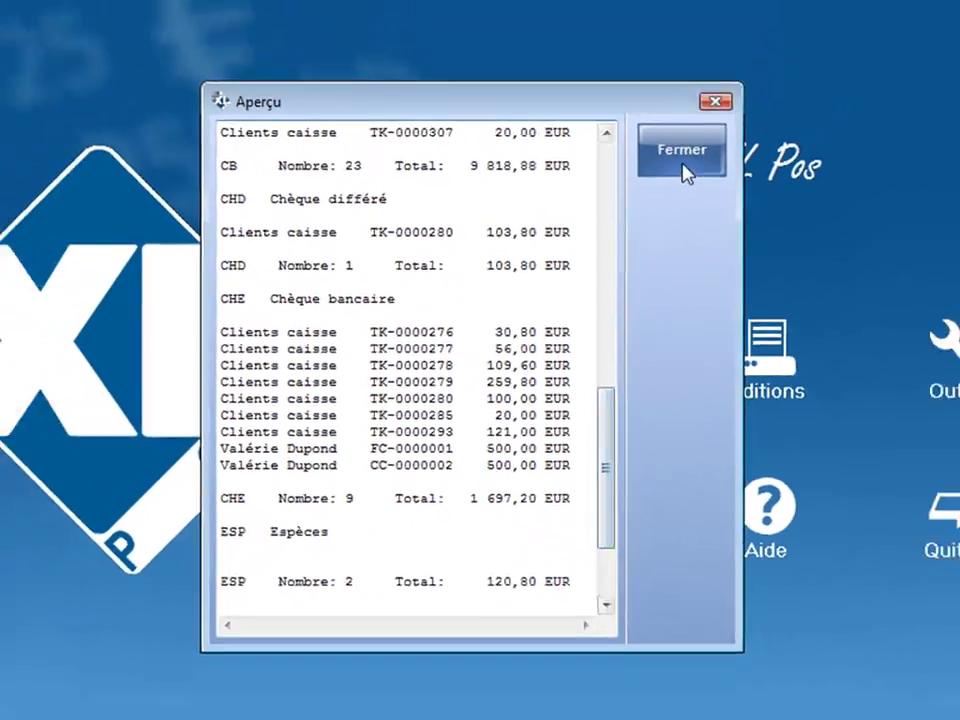
pyautogui.click(720, 100)
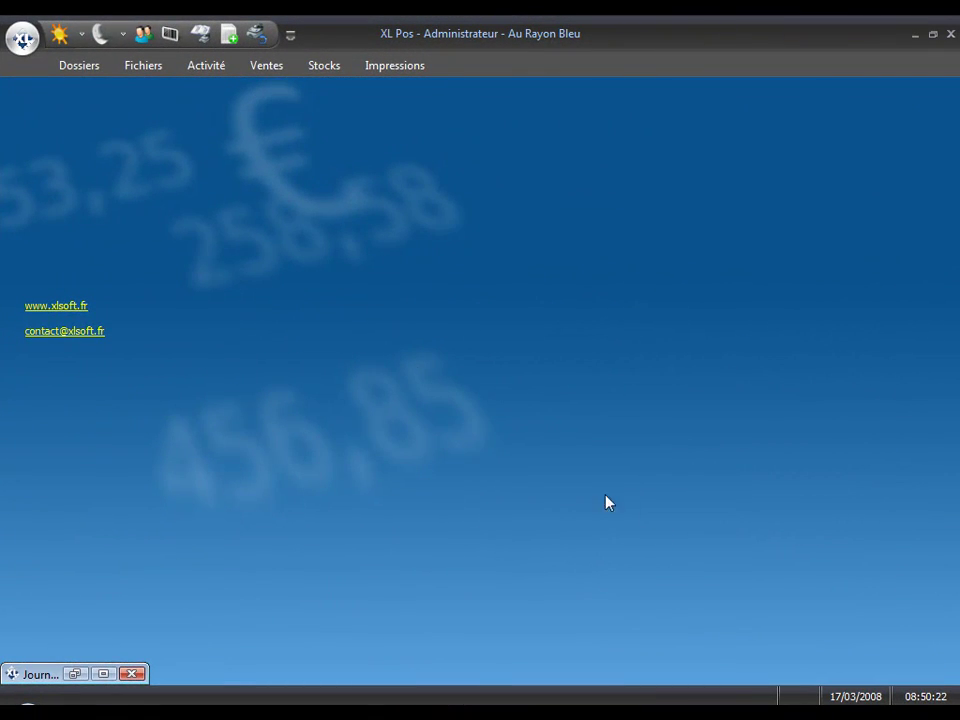
# In XL Pos Administrateur, open the cash journal for TK-0000273 to TK-0000307 and review its item lines, payments and statistics.
pyautogui.click(270, 66)
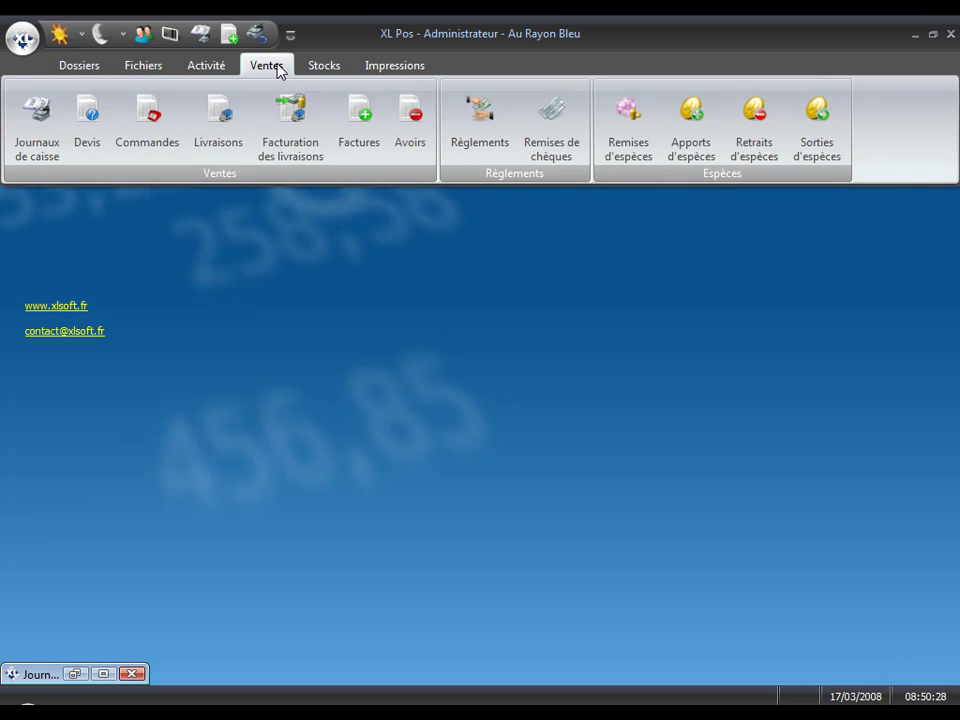
pyautogui.click(43, 142)
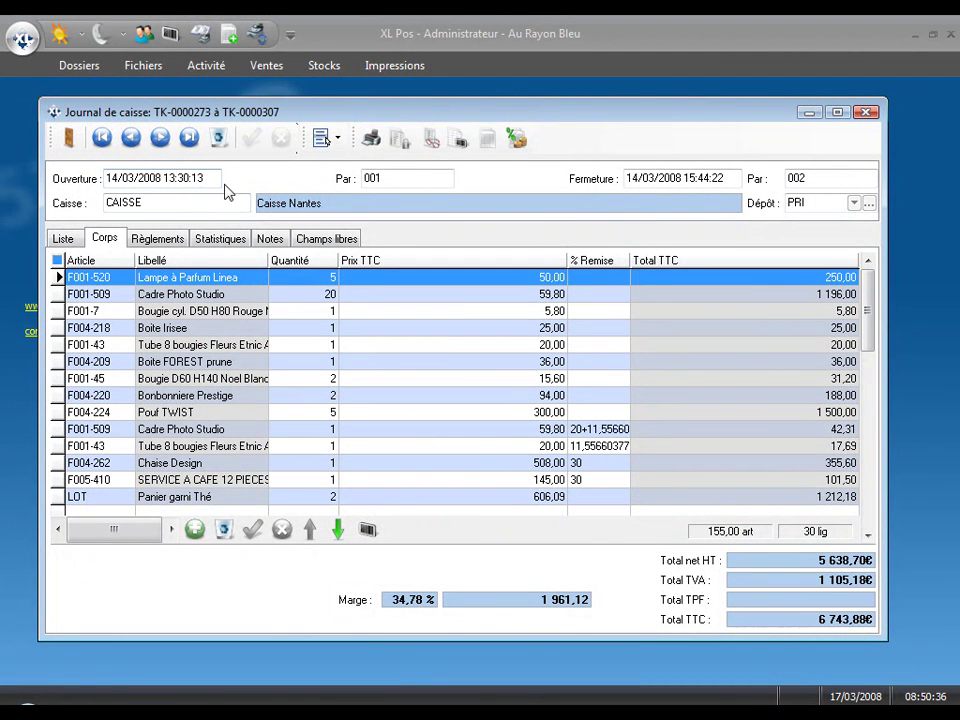
pyautogui.click(868, 535)
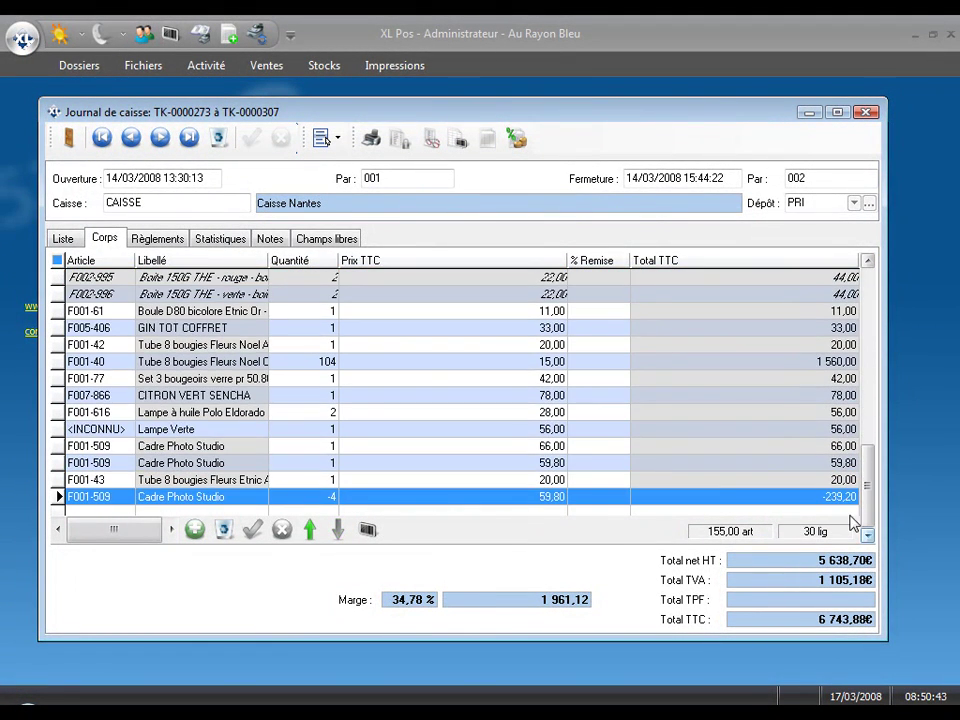
pyautogui.scroll(2, 805, 500)
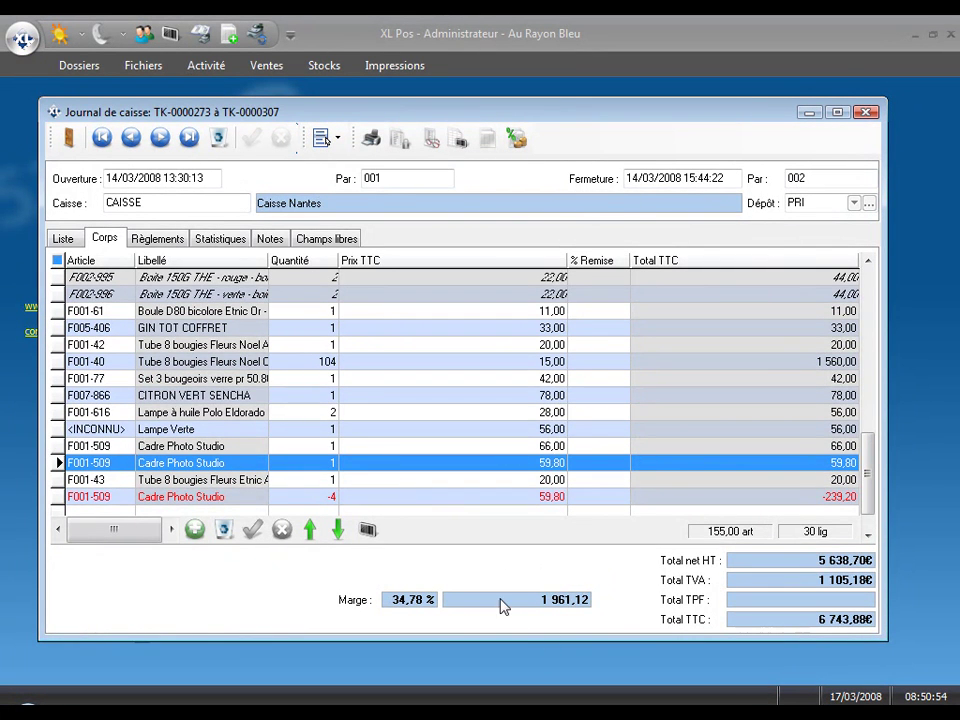
pyautogui.click(158, 240)
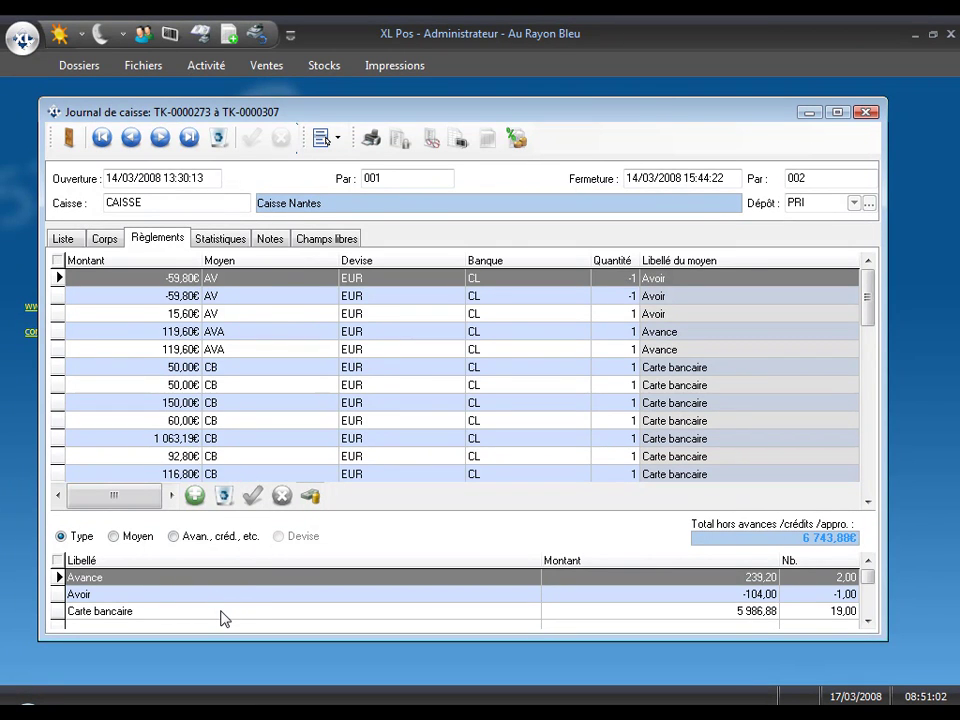
pyautogui.click(222, 241)
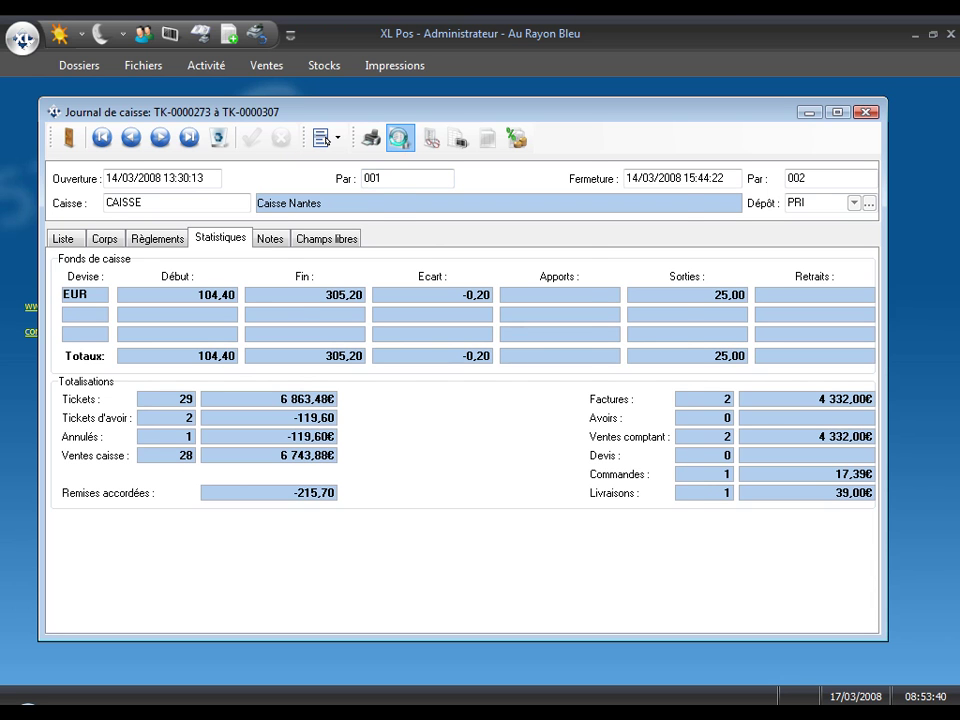
# Preview the journal's Clôture de caisse report, read through its first page and close the preview.
pyautogui.click(400, 140)
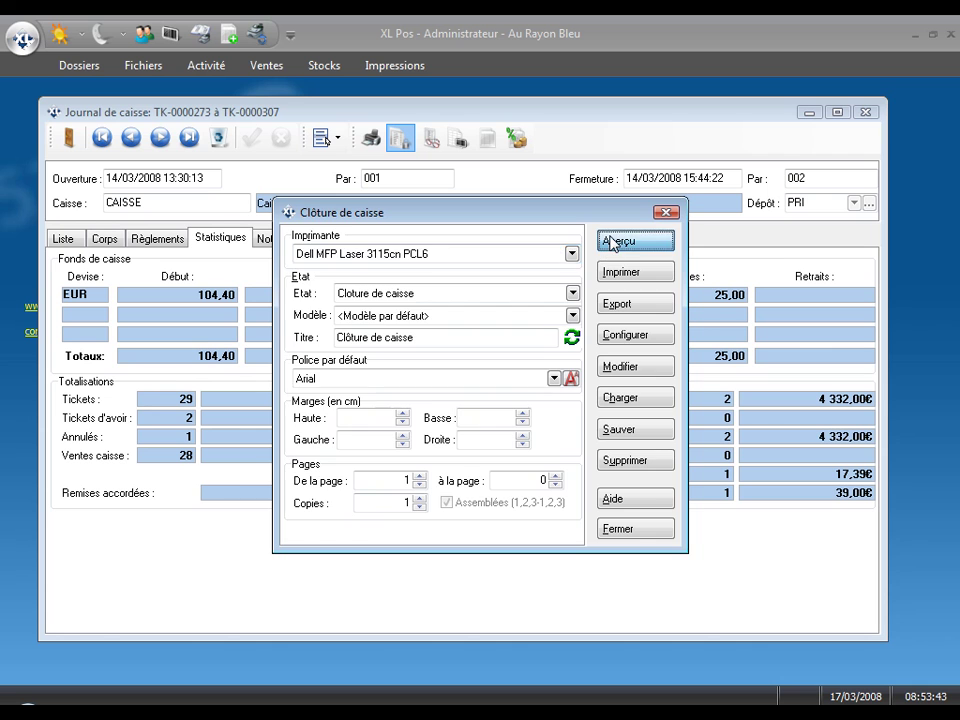
pyautogui.click(607, 246)
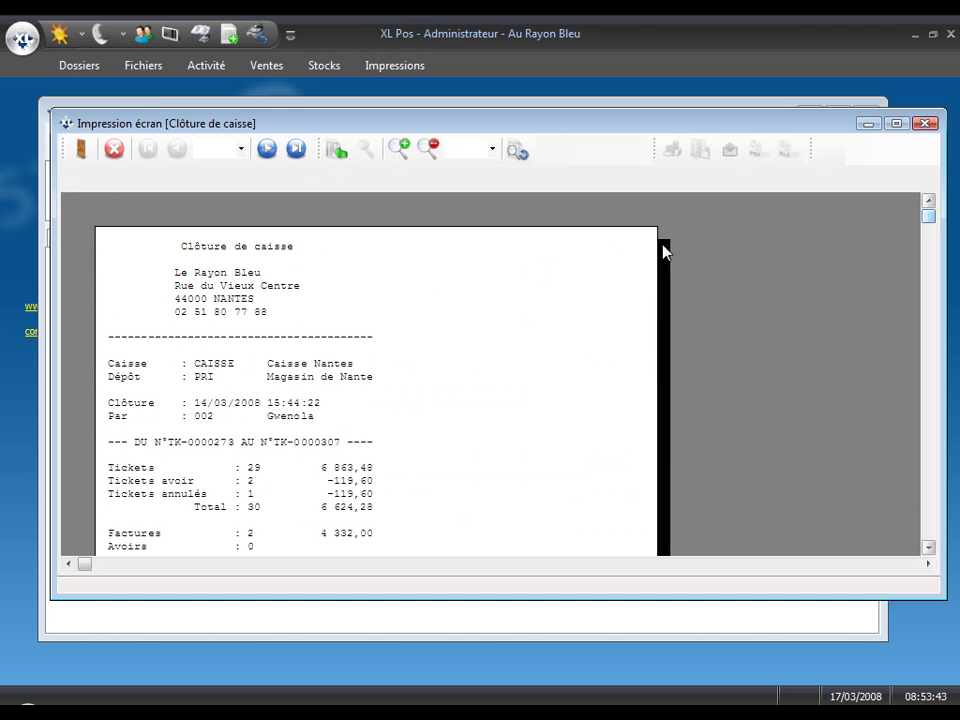
pyautogui.moveTo(928, 218); pyautogui.dragTo(921, 423)
pyautogui.click(924, 123)
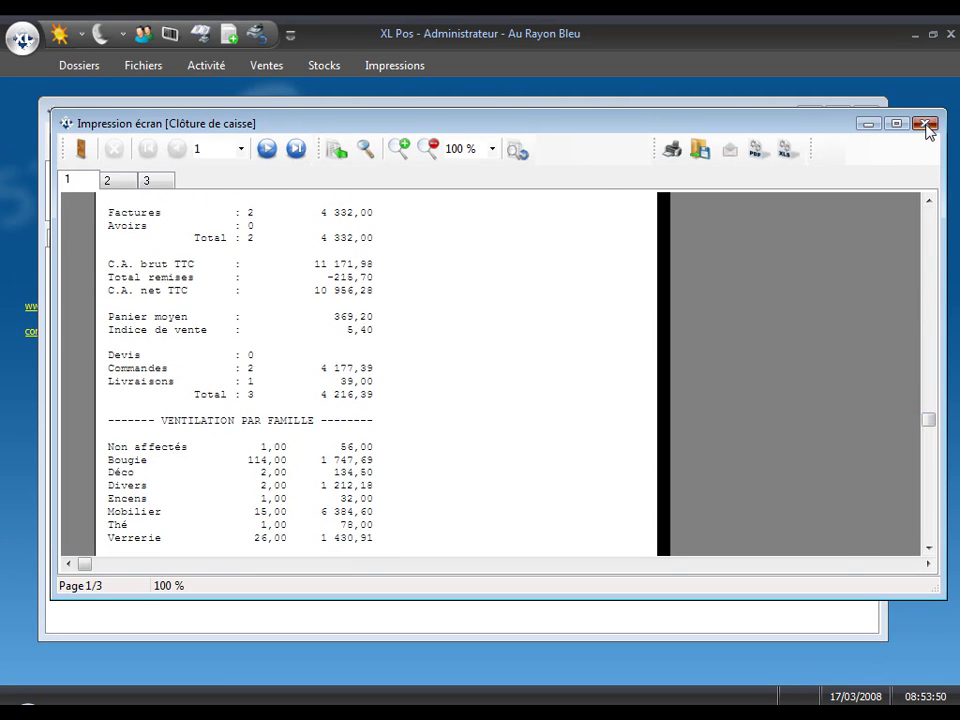
# Open the journal's control tape text file, look through its tickets, and close both the file and the cash journal.
pyautogui.click(484, 138)
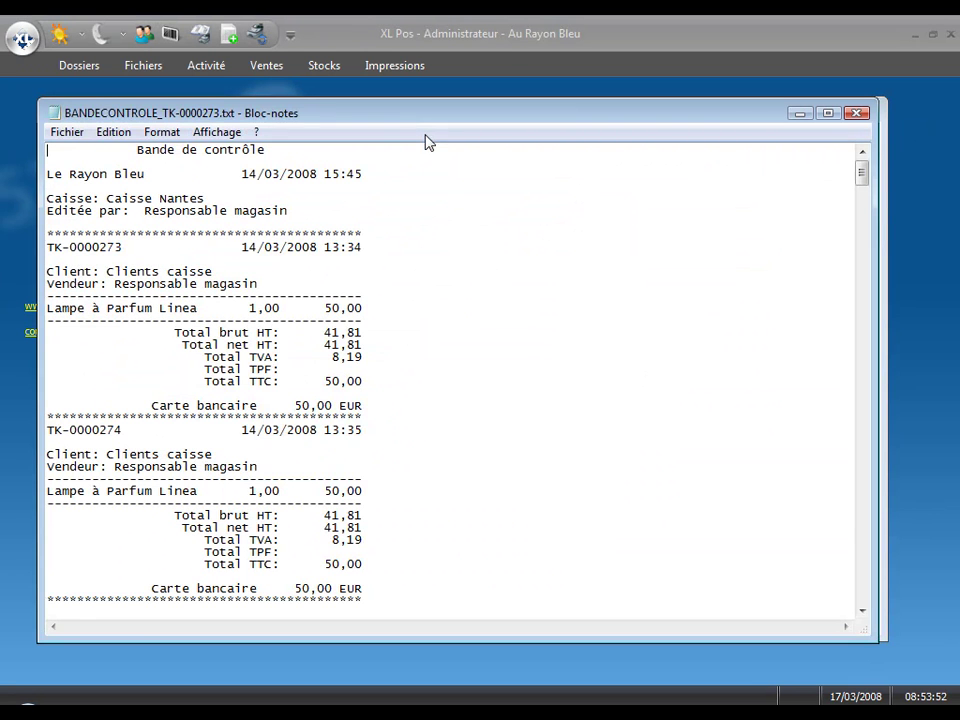
pyautogui.moveTo(866, 175); pyautogui.dragTo(862, 427)
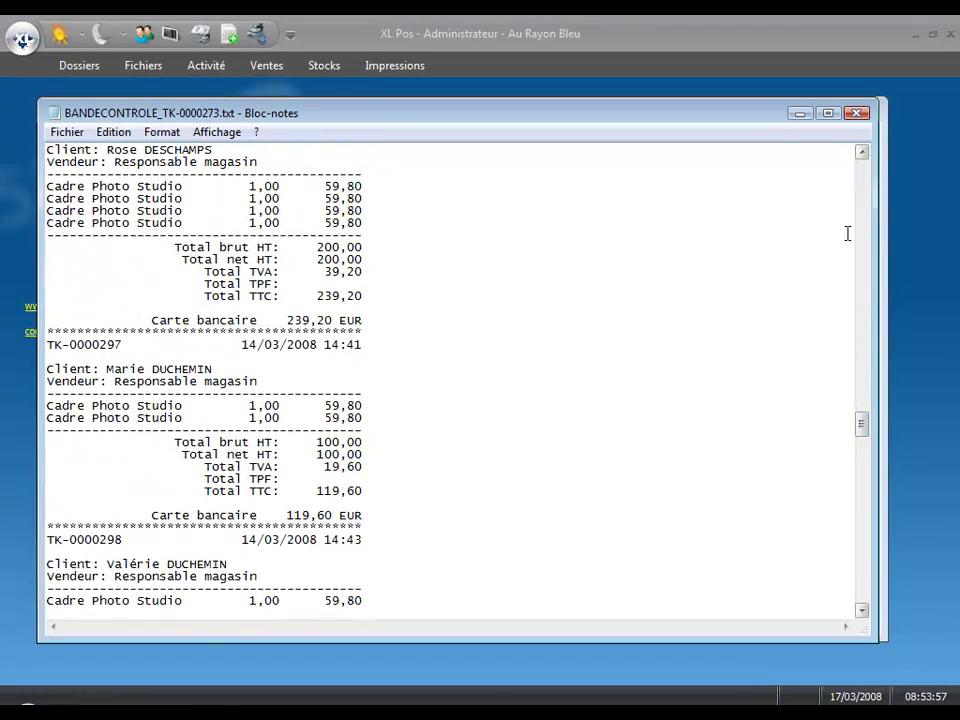
pyautogui.click(857, 114)
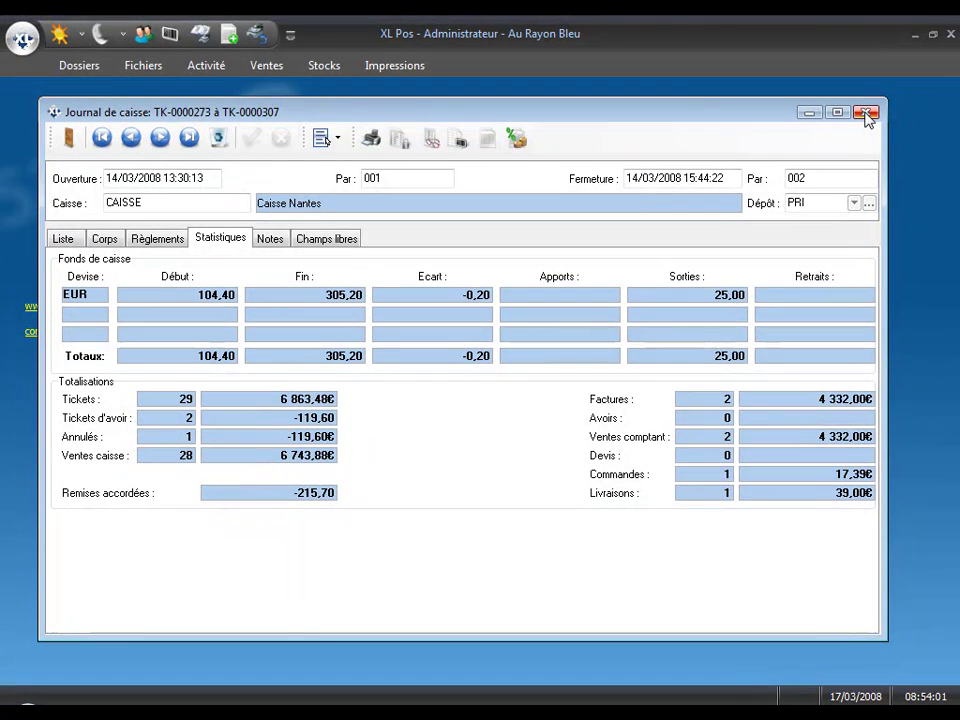
pyautogui.click(866, 113)
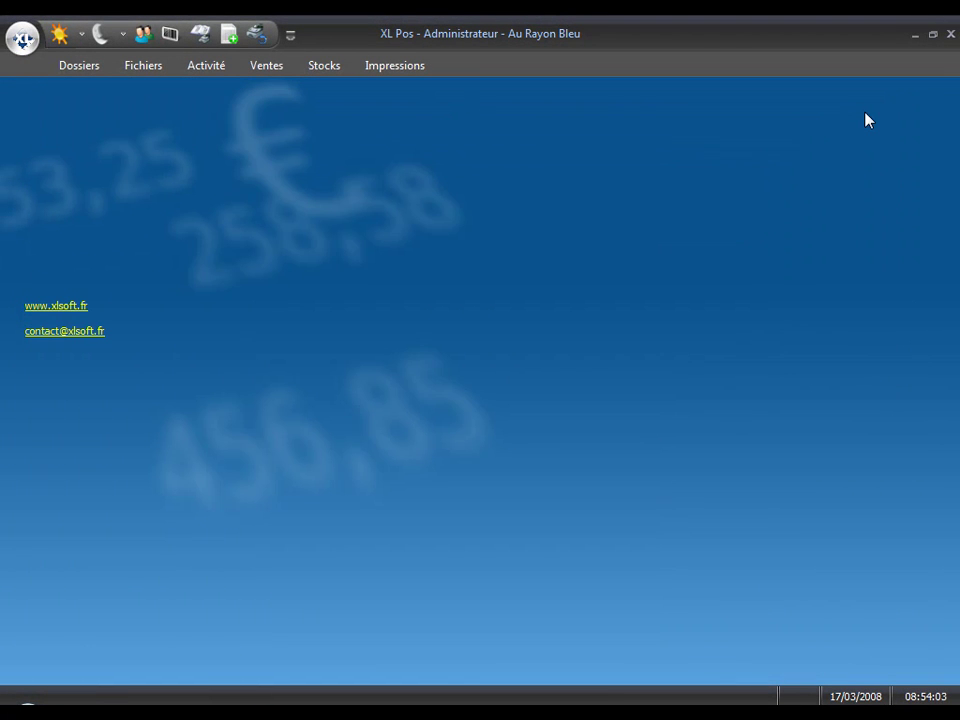
# Create a new cash deposit (Remises d'espèces) record in EUR with an amount of 5000.
pyautogui.click(264, 75)
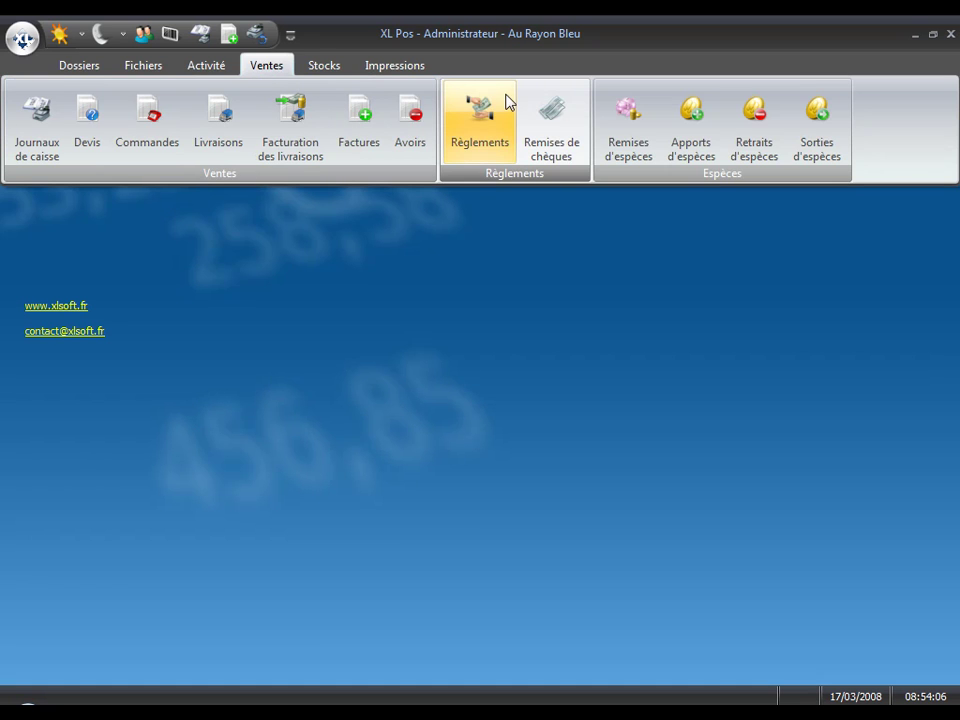
pyautogui.click(626, 125)
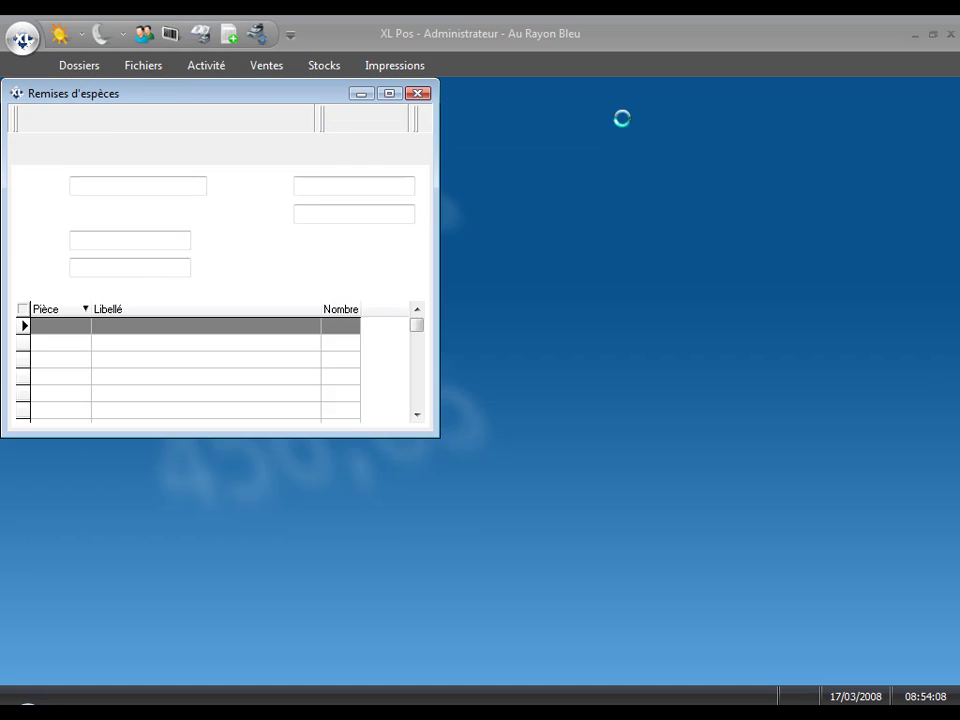
pyautogui.moveTo(288, 99); pyautogui.dragTo(367, 146)
pyautogui.click(260, 165)
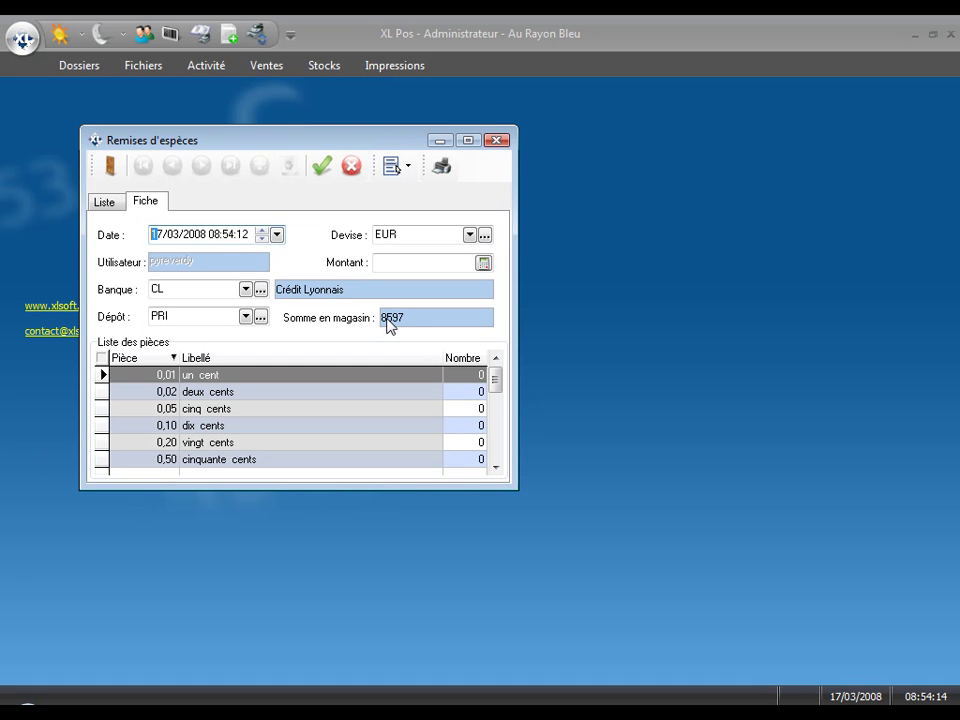
pyautogui.click(383, 262)
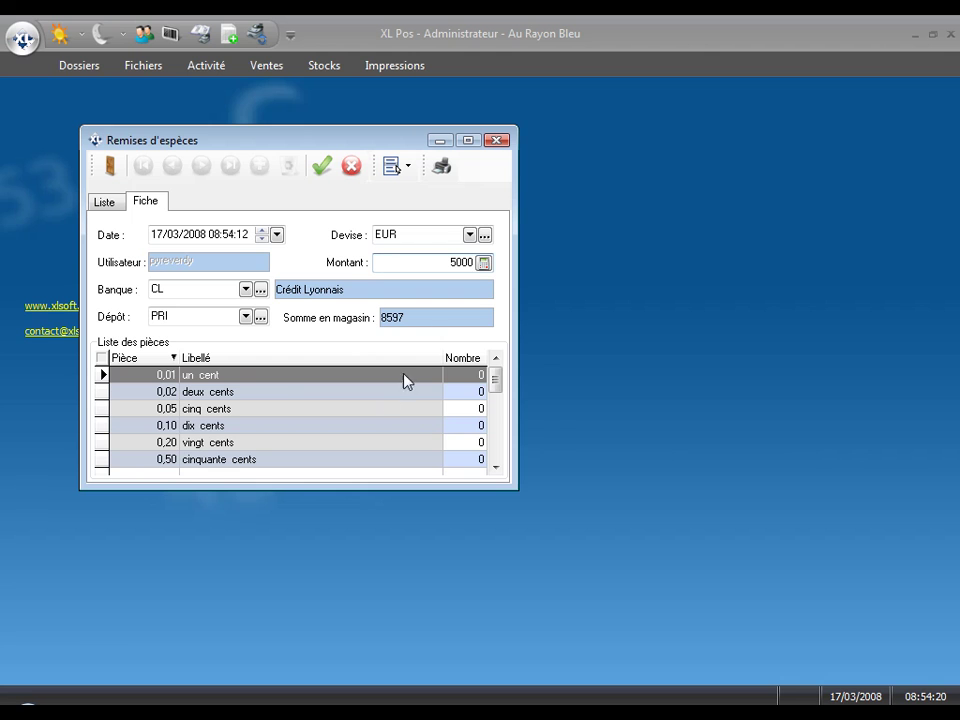
# Enter the deposited note counts: 2 of 100 euros, 2 of 20 euros and 20 of 10 euros.
pyautogui.click(494, 469)
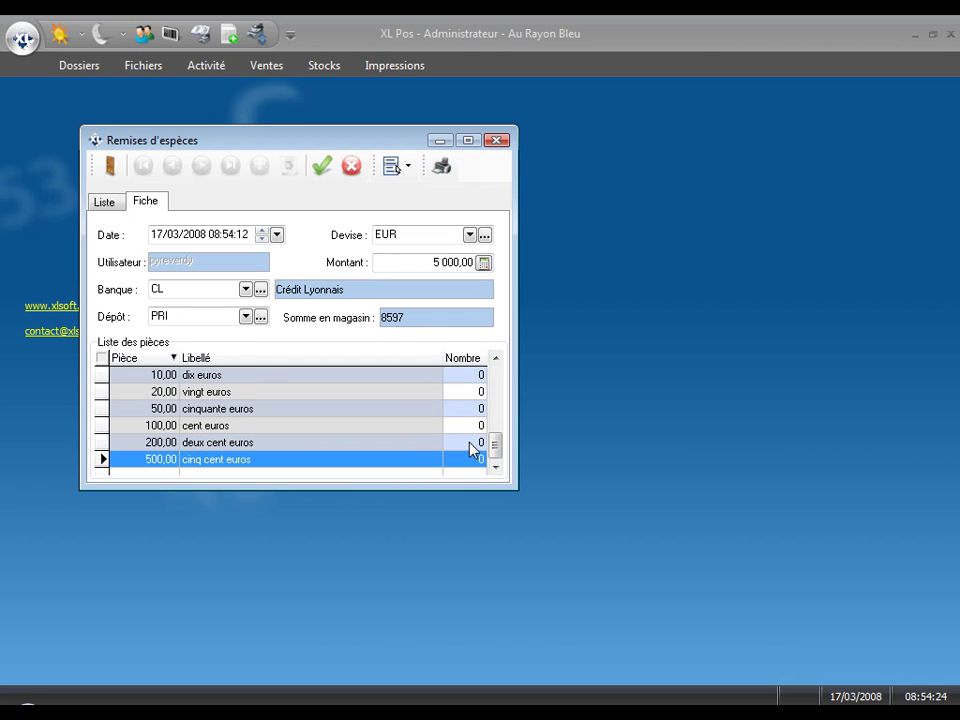
pyautogui.click(469, 427)
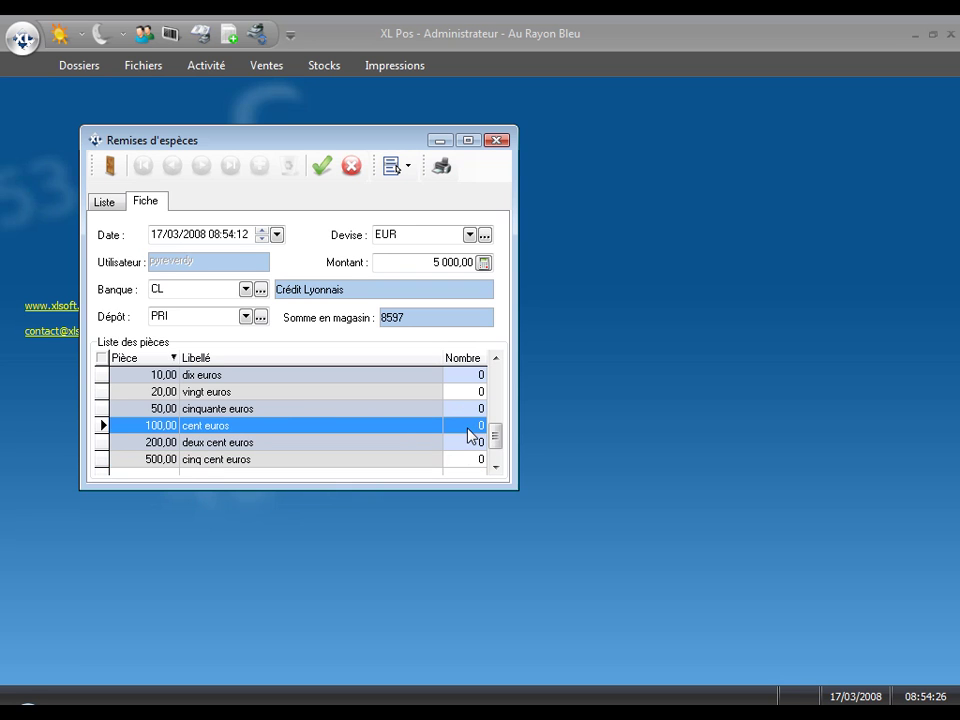
pyautogui.click(467, 427)
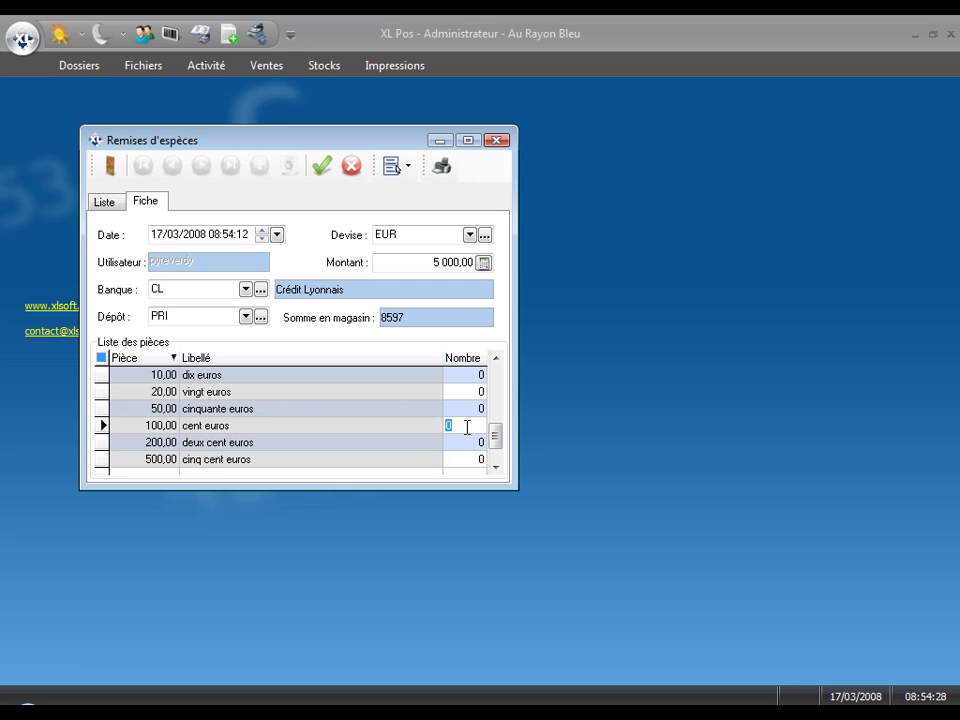
pyautogui.click(467, 392)
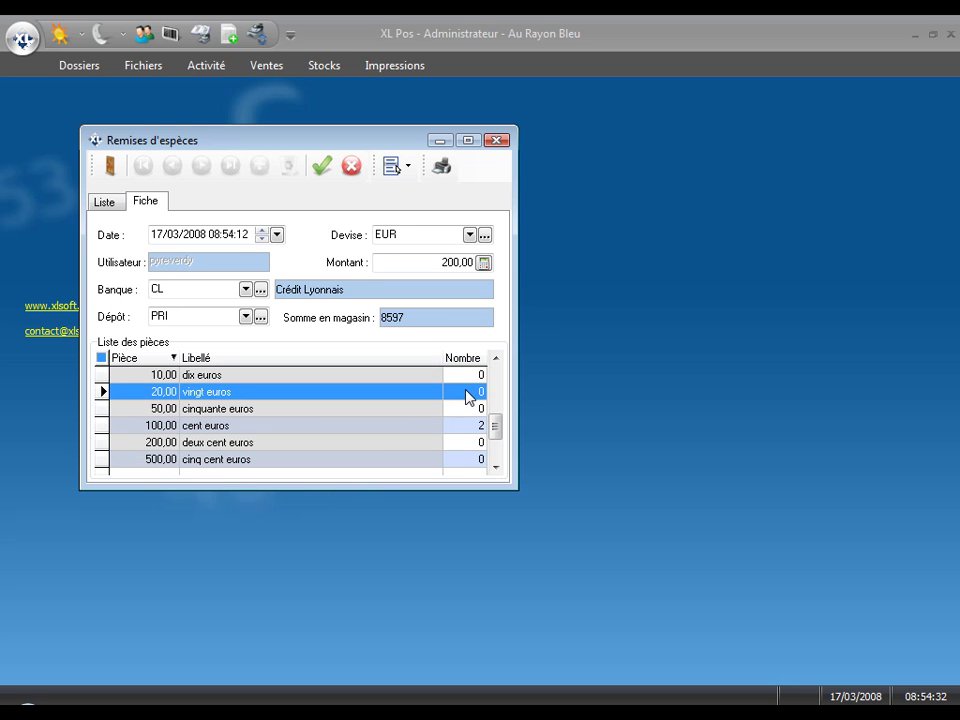
pyautogui.click(466, 392)
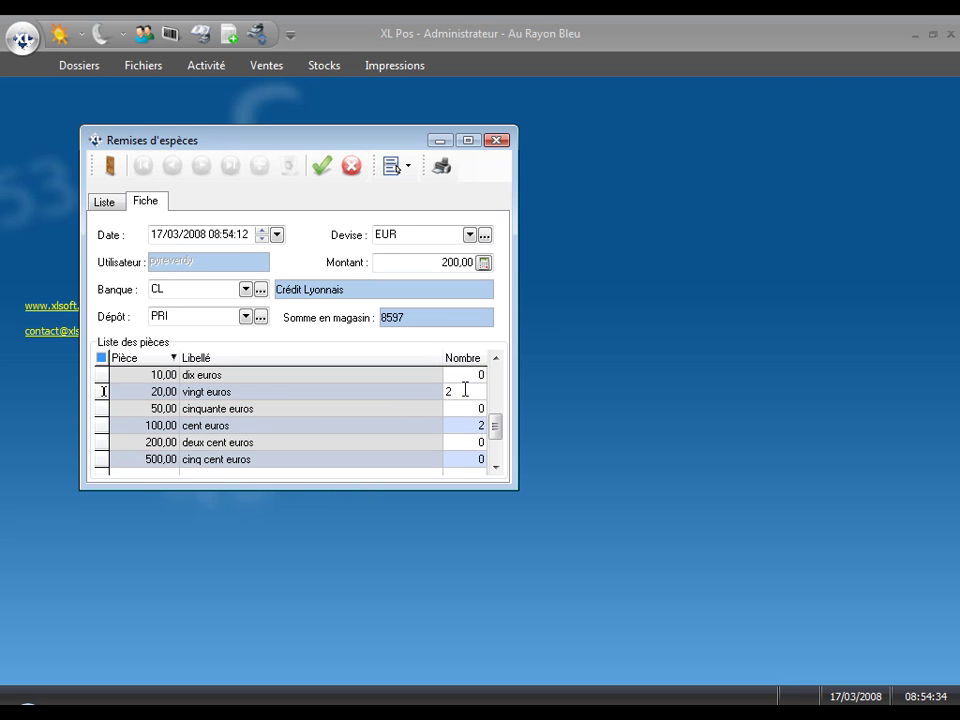
pyautogui.write('2')
pyautogui.press('Up')
pyautogui.click(466, 390)
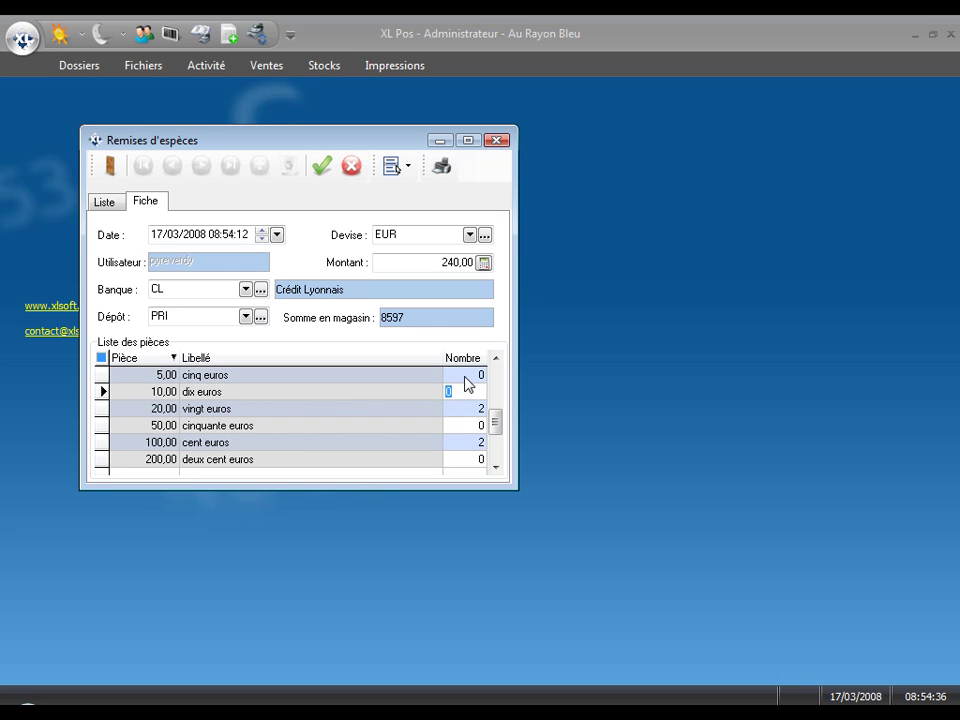
pyautogui.write('20')
pyautogui.press('Return')
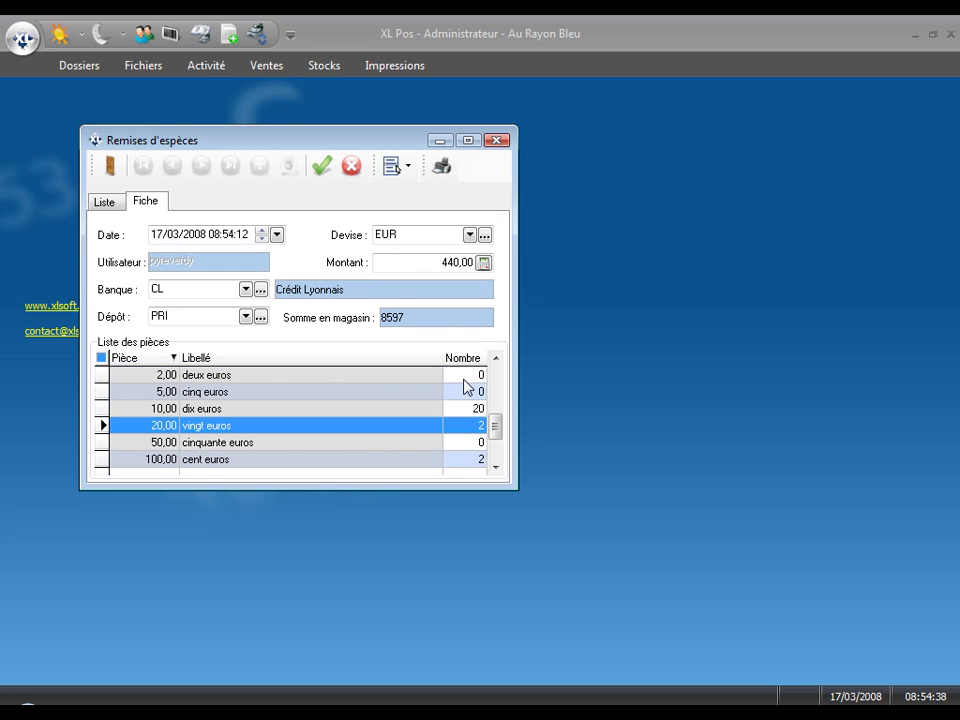
# Save the cash deposit, preview its Remise d'espèces report, look through it and close the preview.
pyautogui.click(322, 168)
pyautogui.click(533, 442)
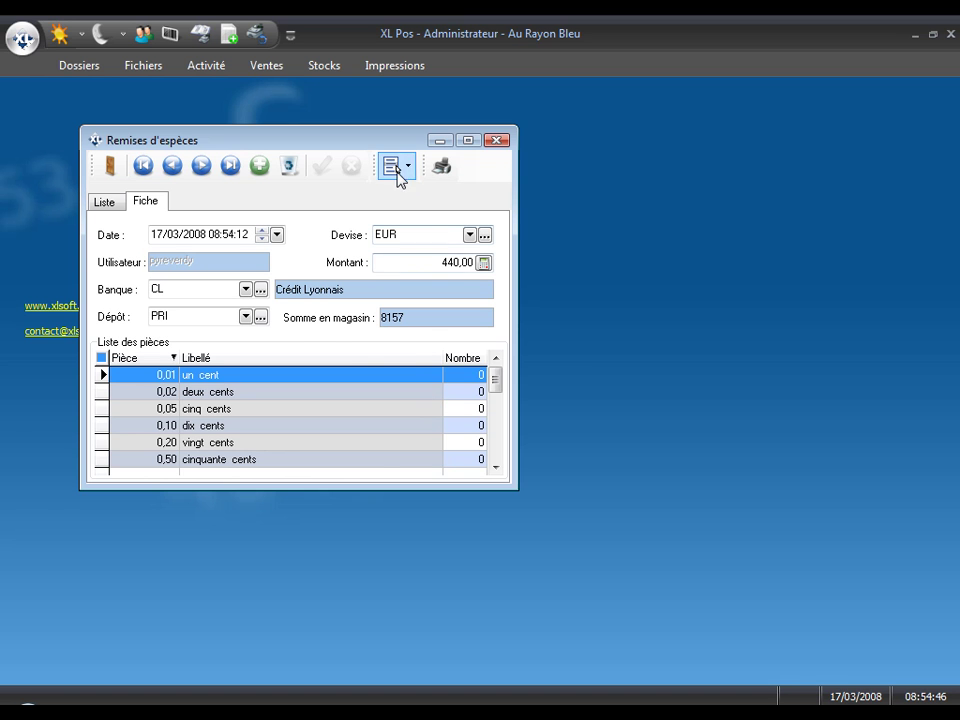
pyautogui.click(441, 166)
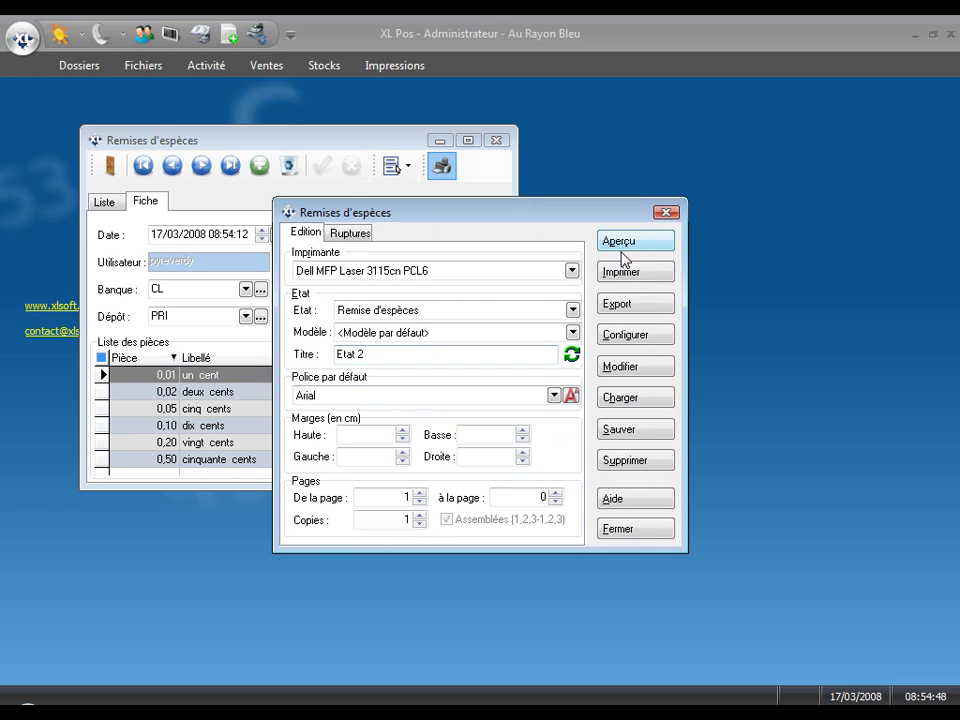
pyautogui.click(621, 246)
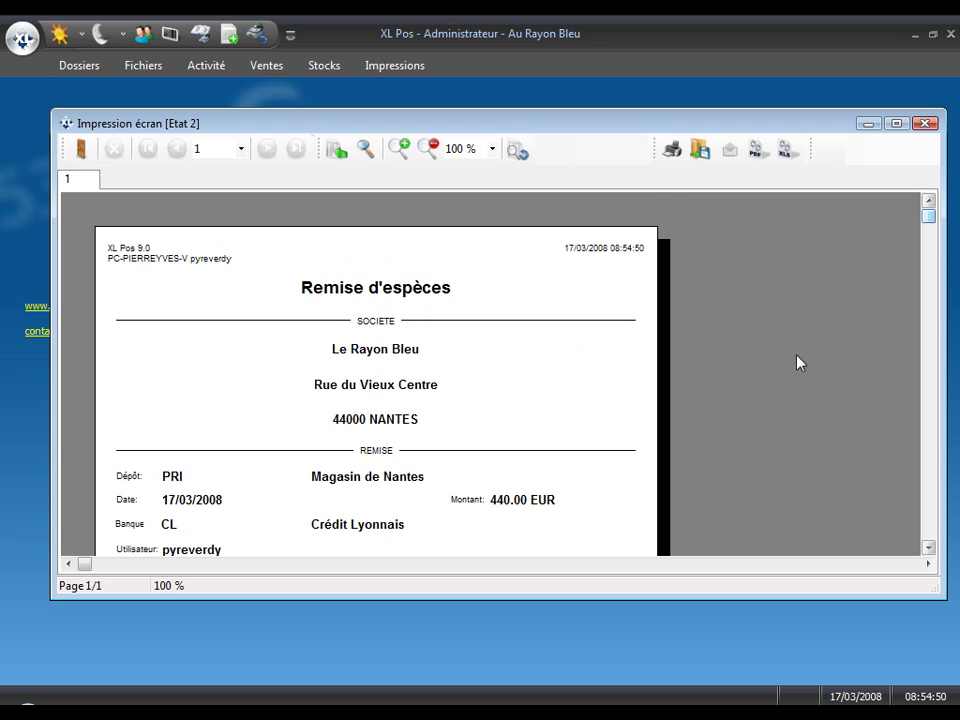
pyautogui.moveTo(929, 212); pyautogui.dragTo(928, 448)
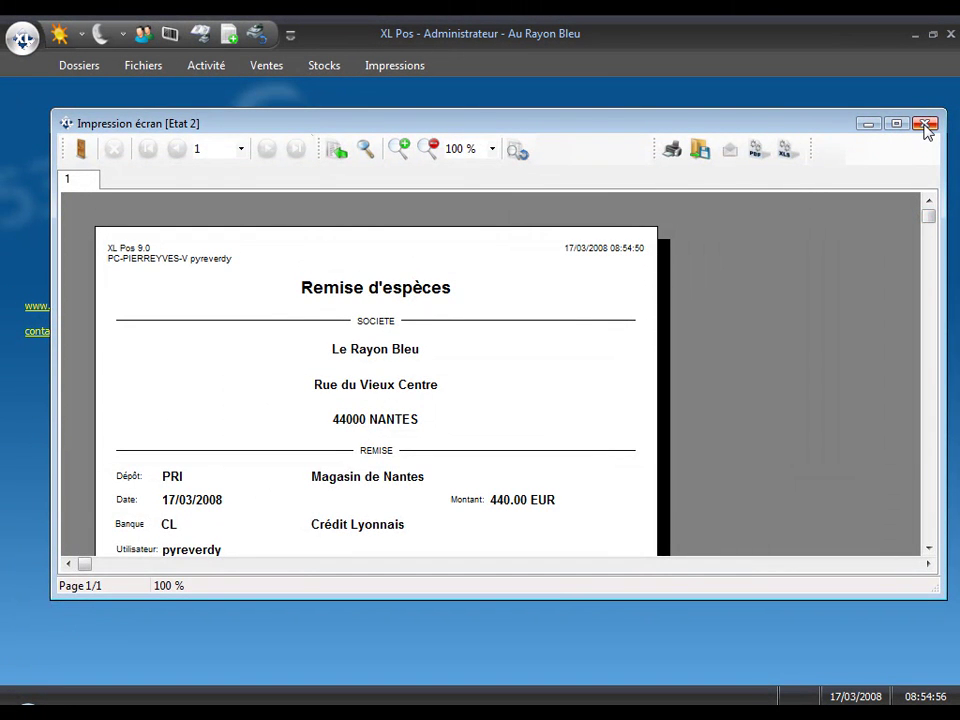
pyautogui.click(924, 126)
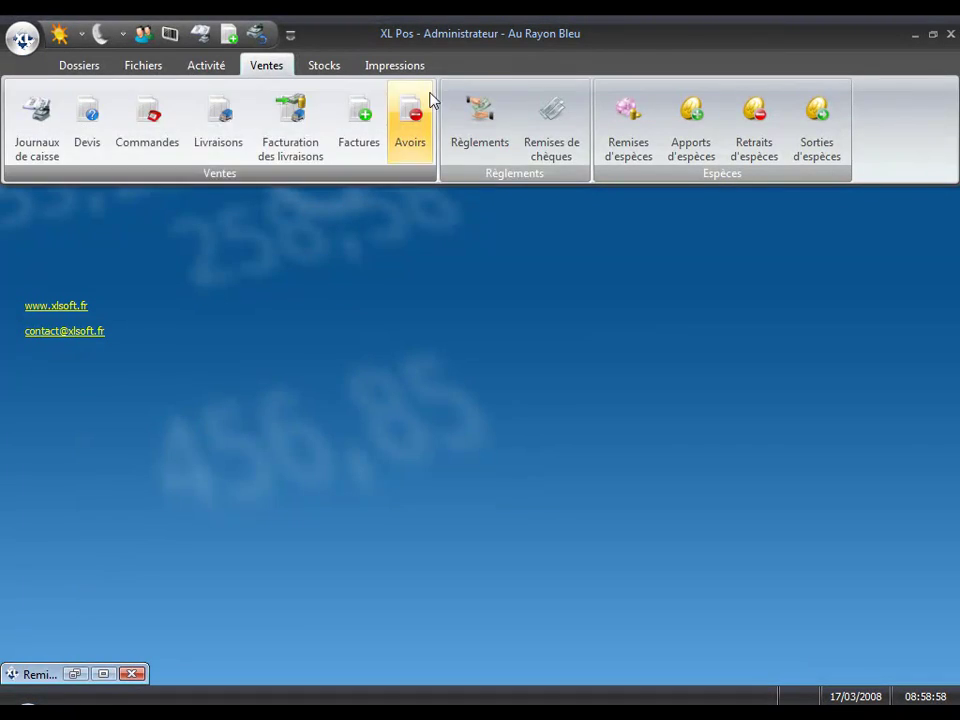
# Open the cheque deposits (Remises de chèques) and add the deferred 321 euro cheque of 02/01/2008 to the 14/03/2008 deposit.
pyautogui.click(551, 112)
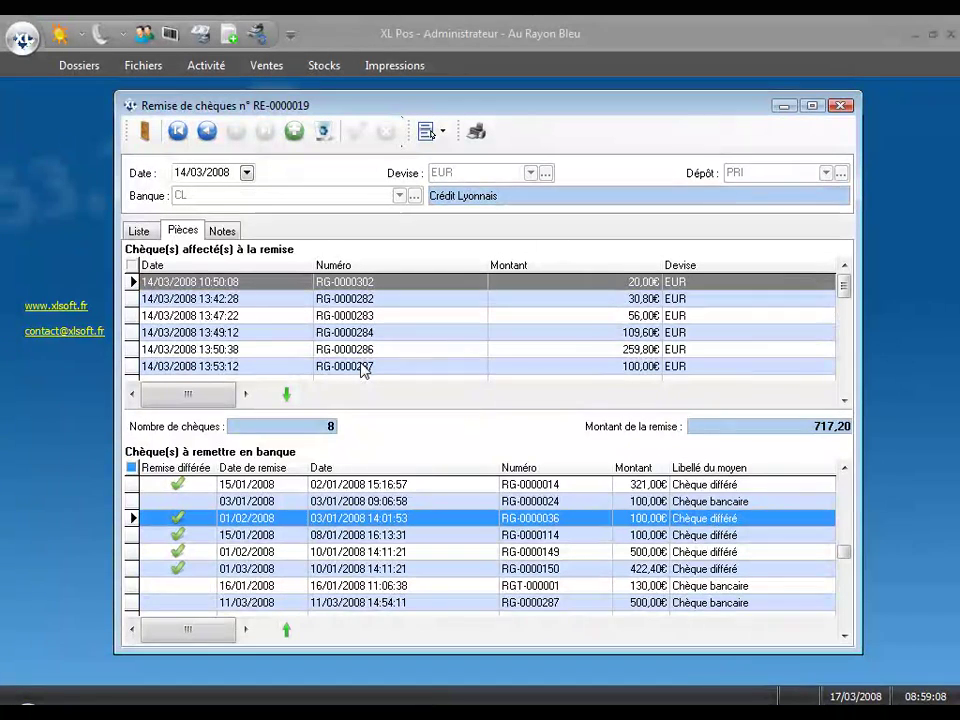
pyautogui.click(239, 486)
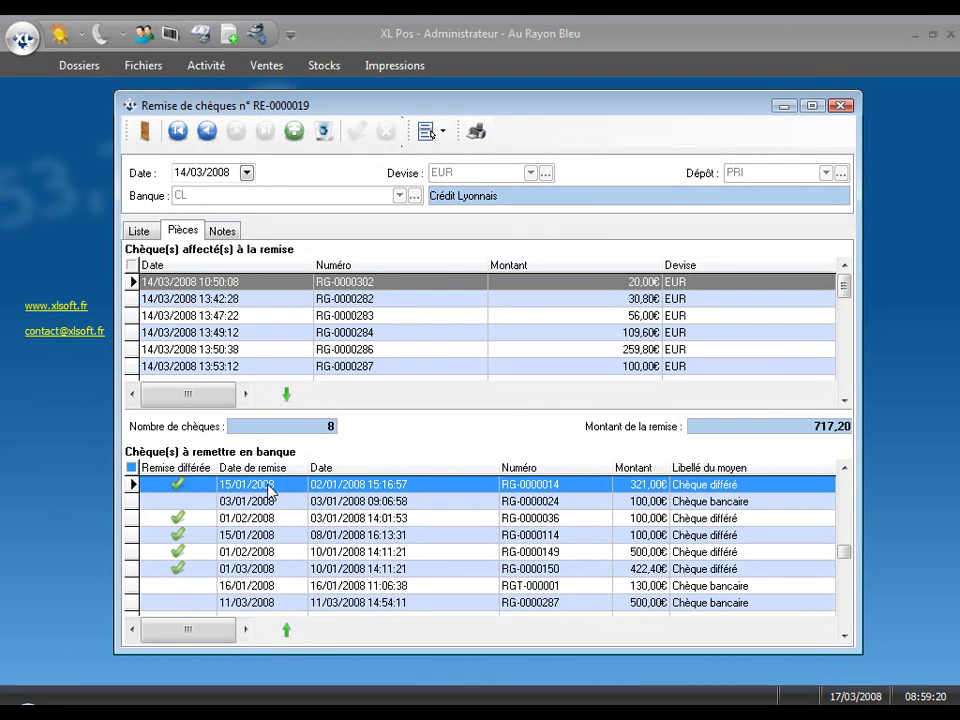
pyautogui.doubleClick(268, 490)
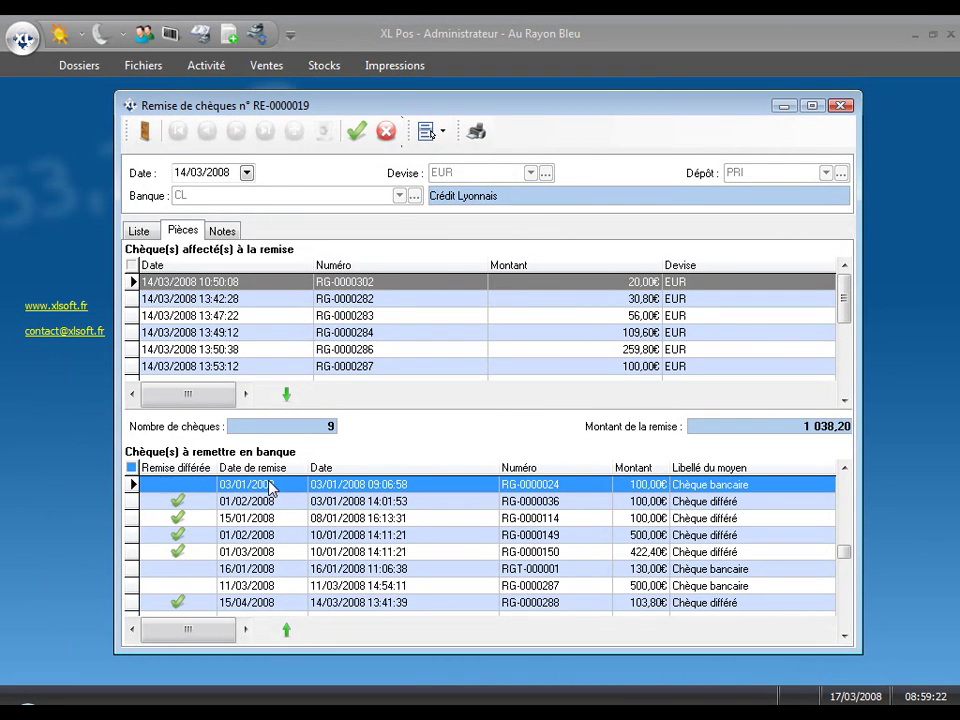
# Save the changes to the cheque deposit and preview its Remise de chèques report with the default model.
pyautogui.click(357, 137)
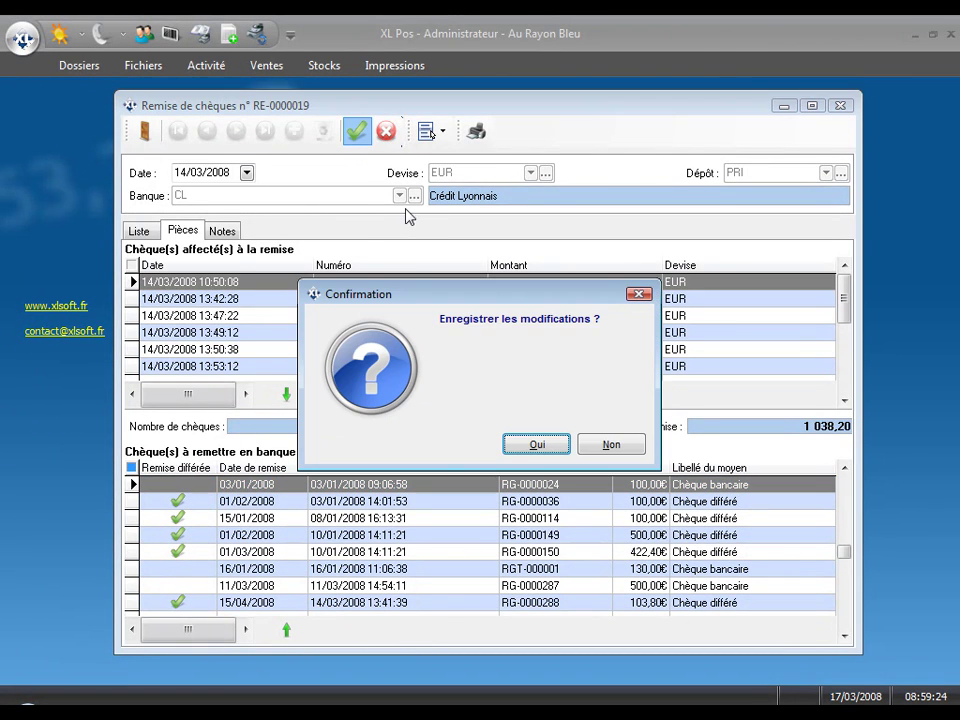
pyautogui.click(528, 445)
pyautogui.click(476, 135)
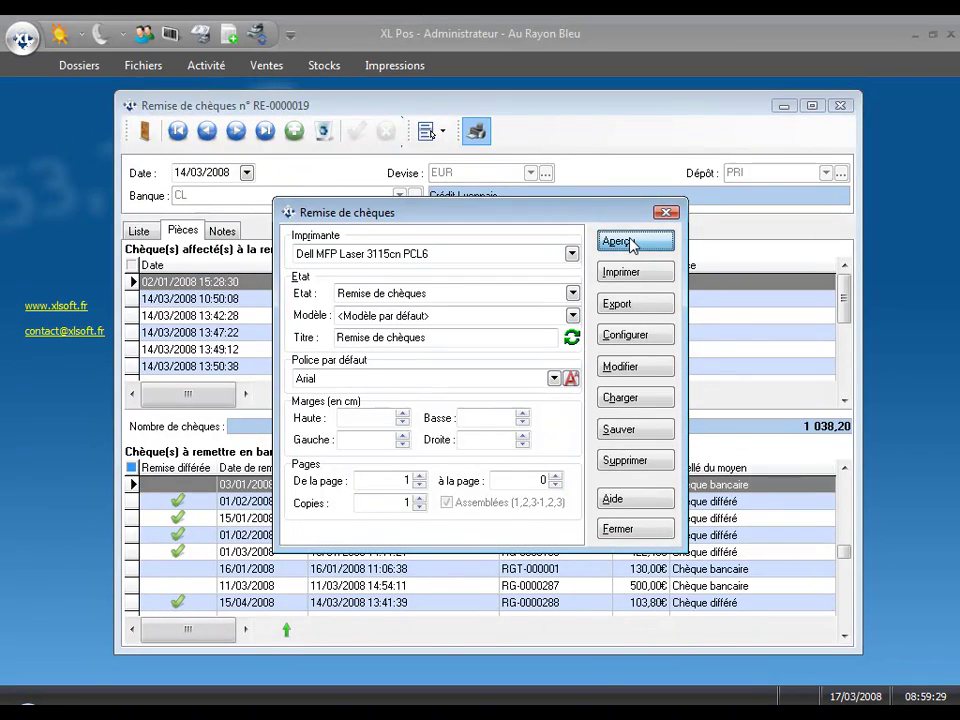
pyautogui.click(632, 242)
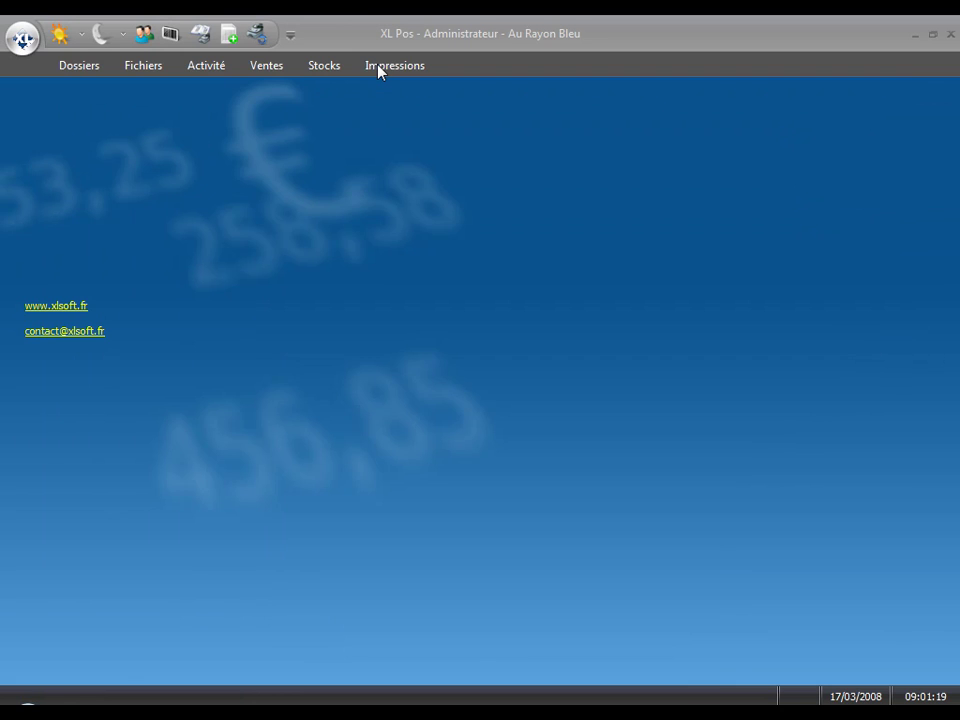
# Preview the Cumul journalier des ventes caisse report for all depots and all registers, with no date limits.
pyautogui.click(383, 68)
pyautogui.click(455, 96)
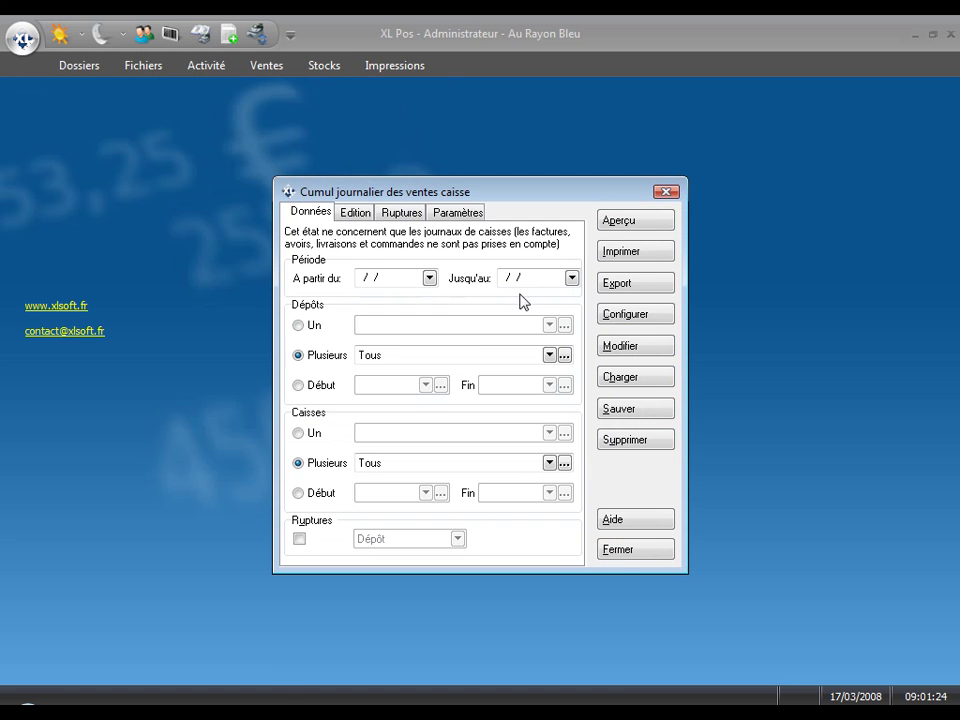
pyautogui.click(620, 221)
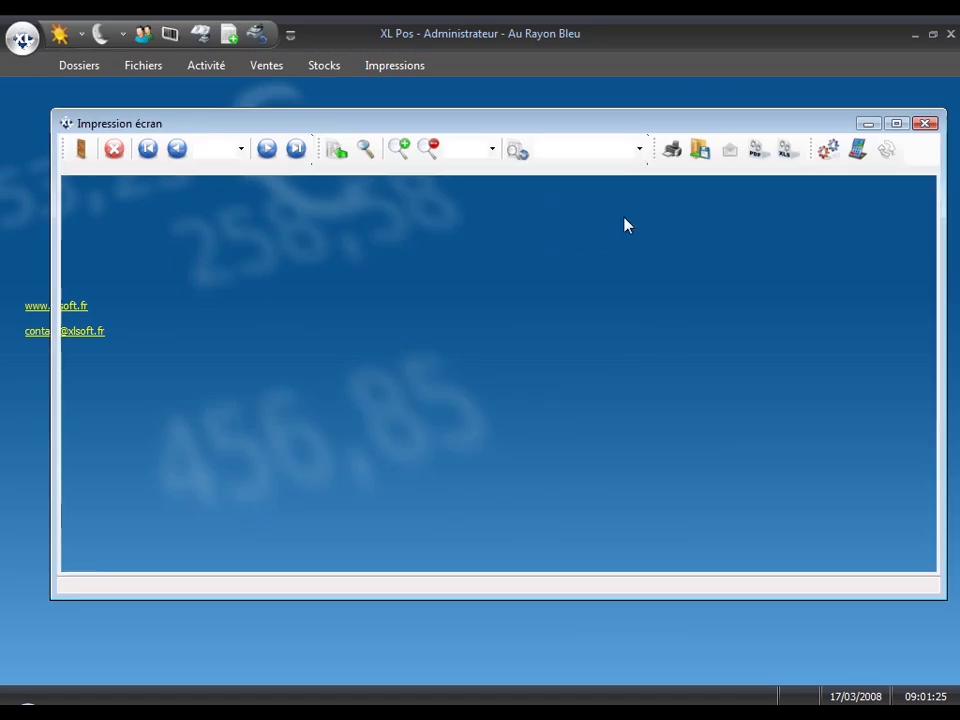